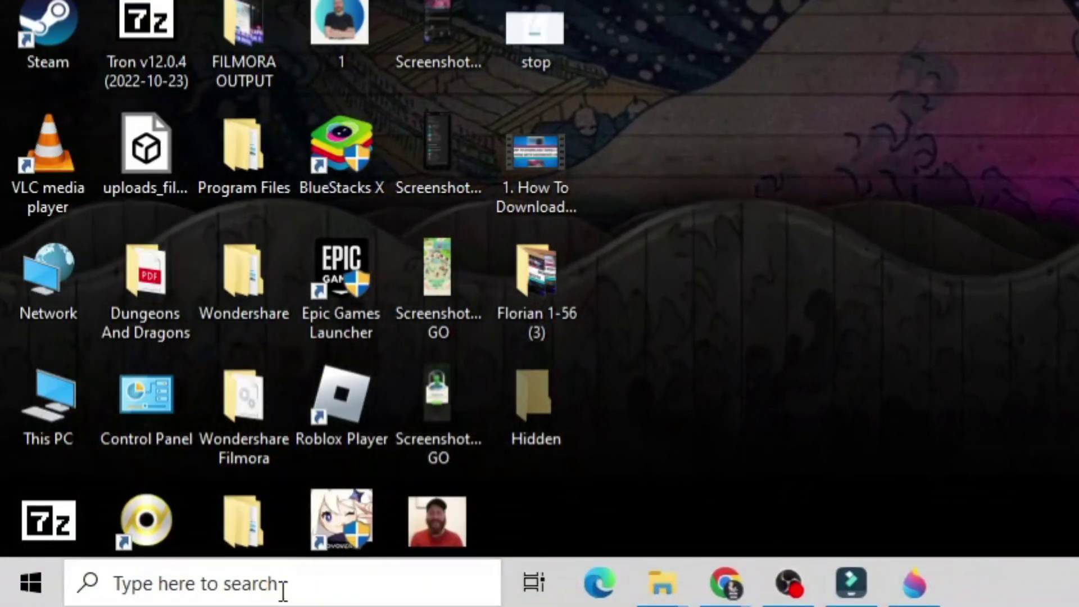
Step: Launch the Run dialog from taskbar search to request the Prefetch folder
left_click(122, 599)
type("run")
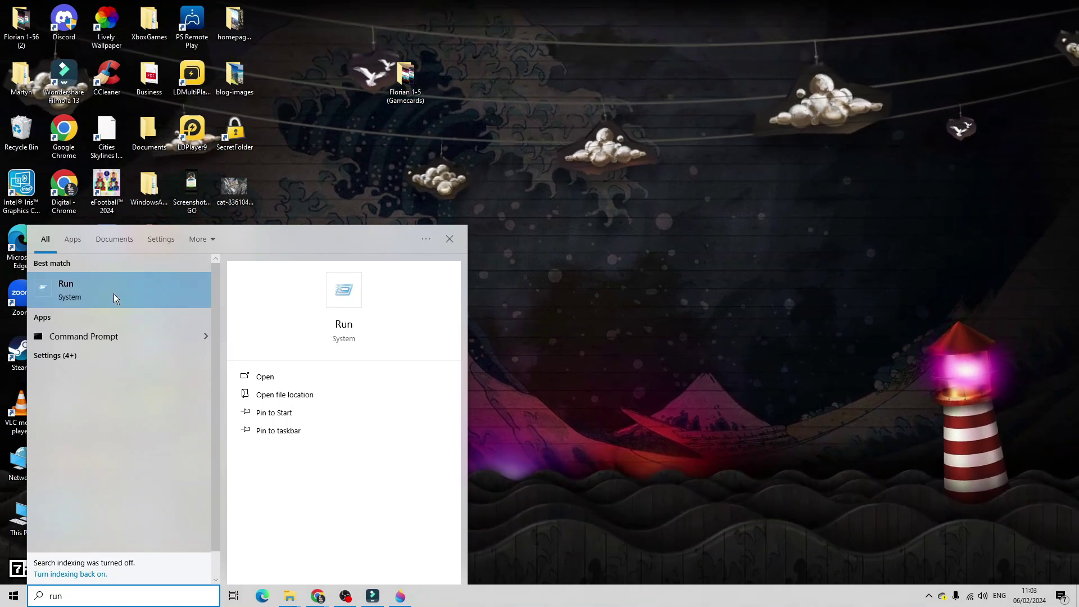
left_click(114, 293)
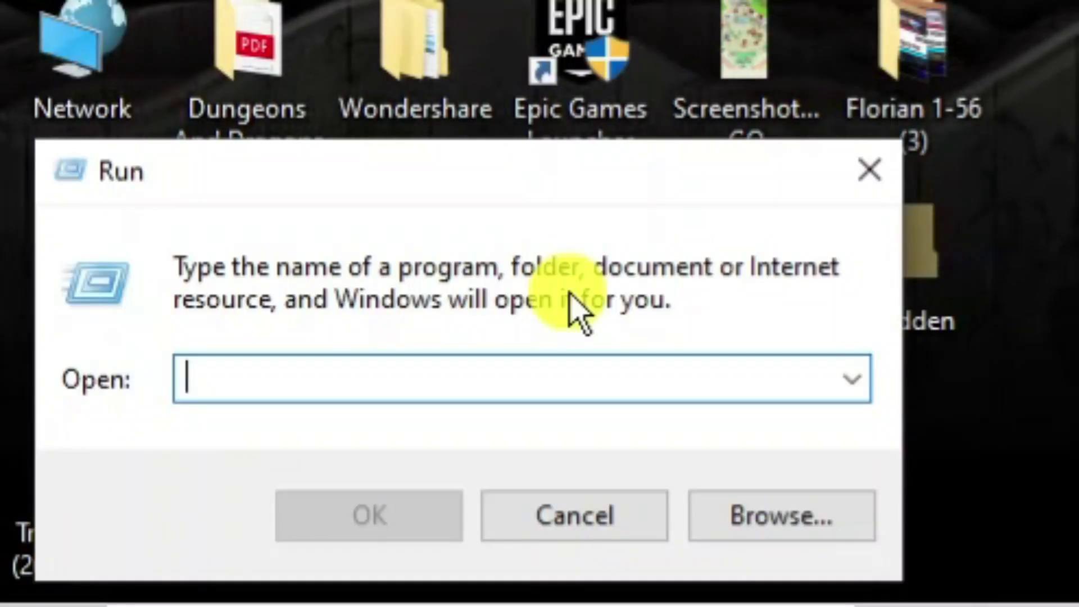
type("prefetch")
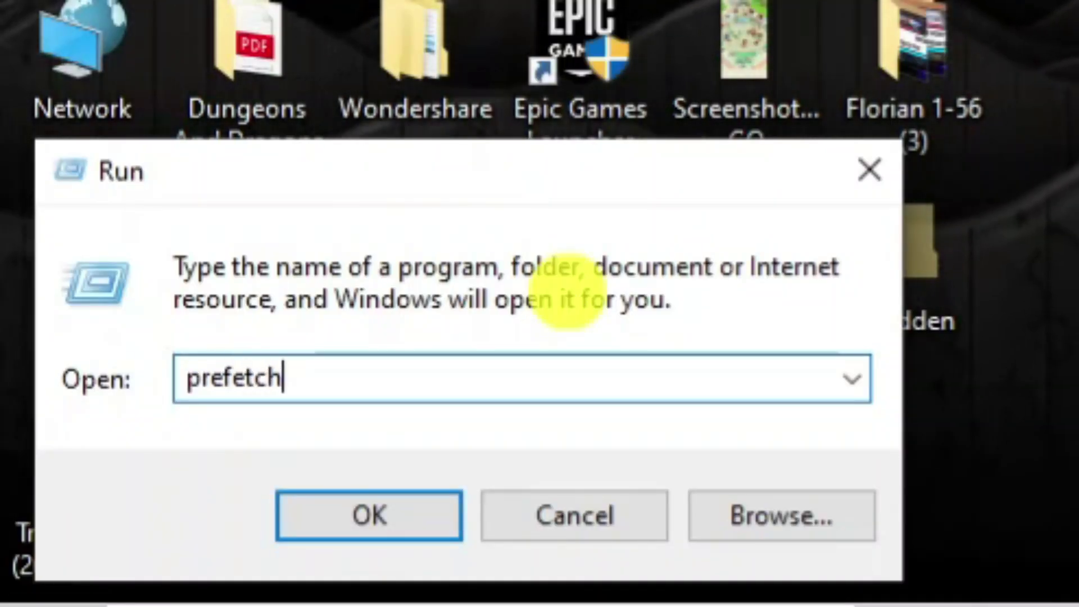
Step: Continue past the permission prompt into the Prefetch folder, maximised
left_click(406, 495)
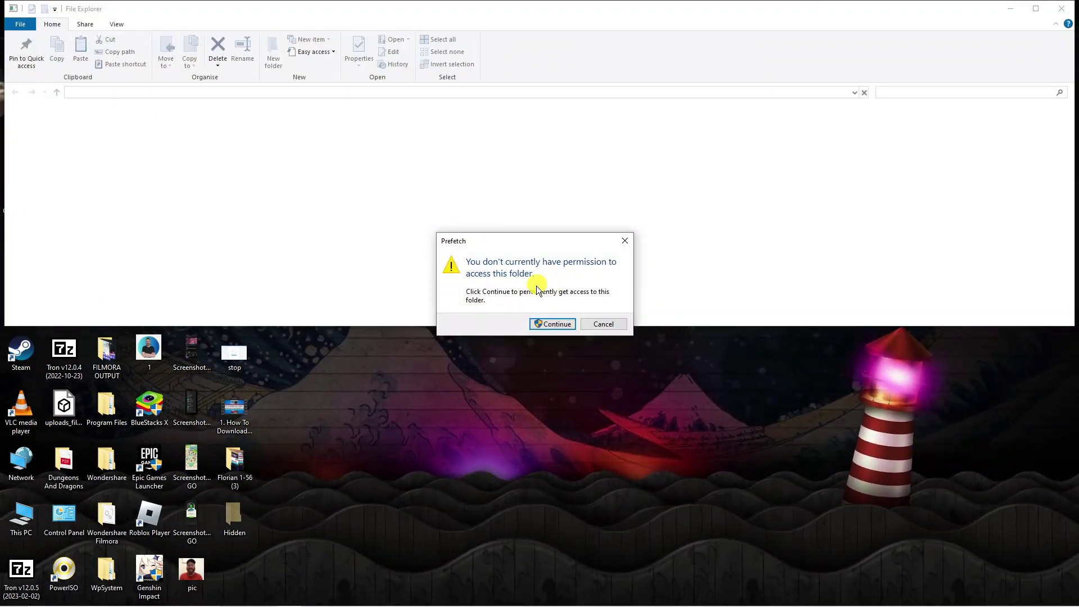
left_click(552, 325)
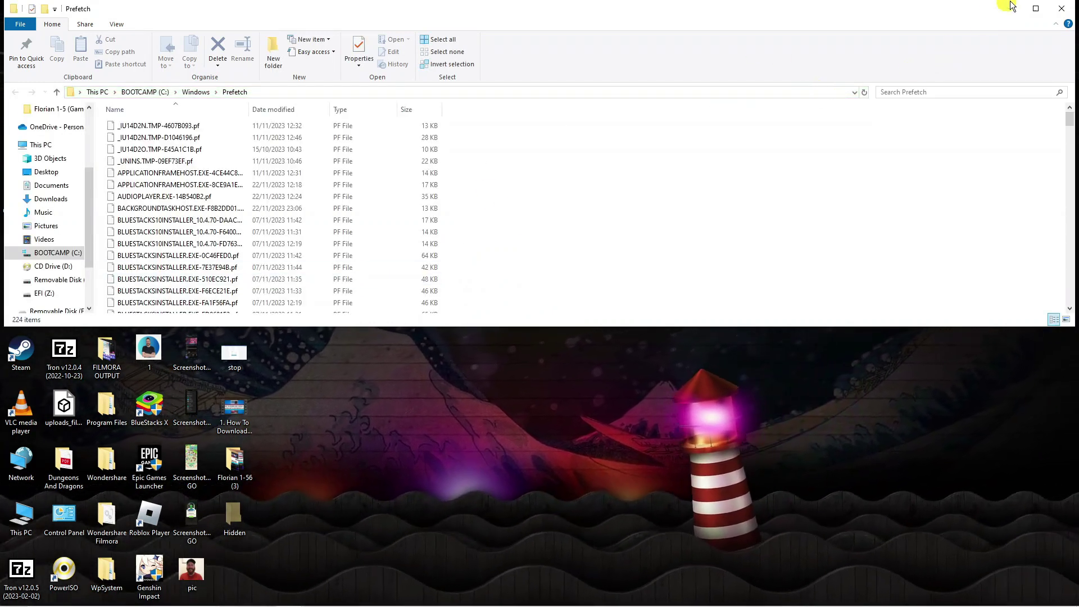
left_click(1036, 8)
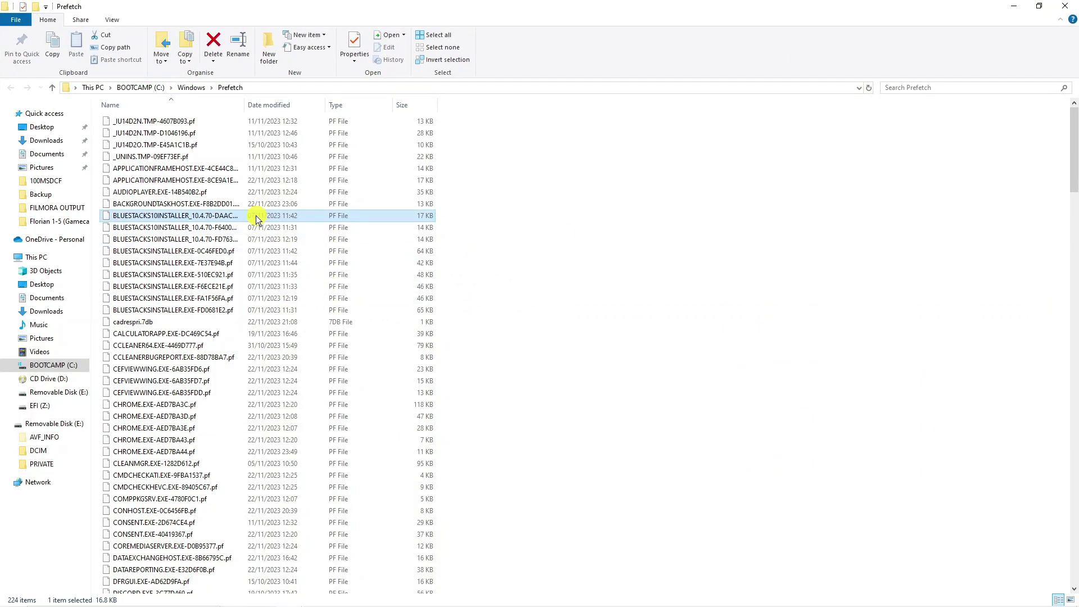
Step: Select and delete all 224 Prefetch files, then close File Explorer
key("ctrl+a")
right_click(571, 269)
left_click(549, 270)
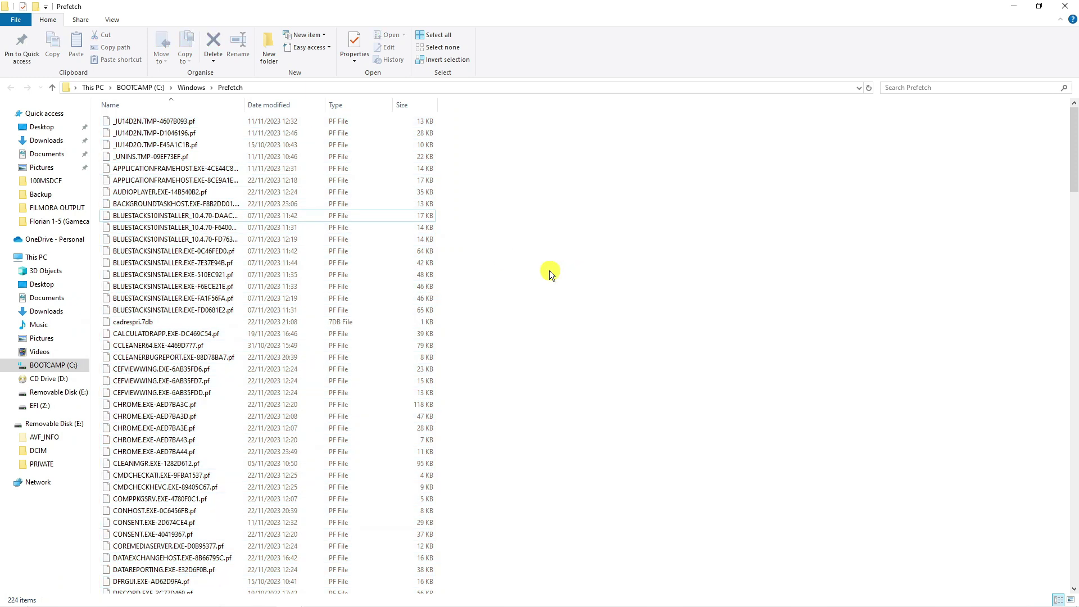
key("ctrl+a")
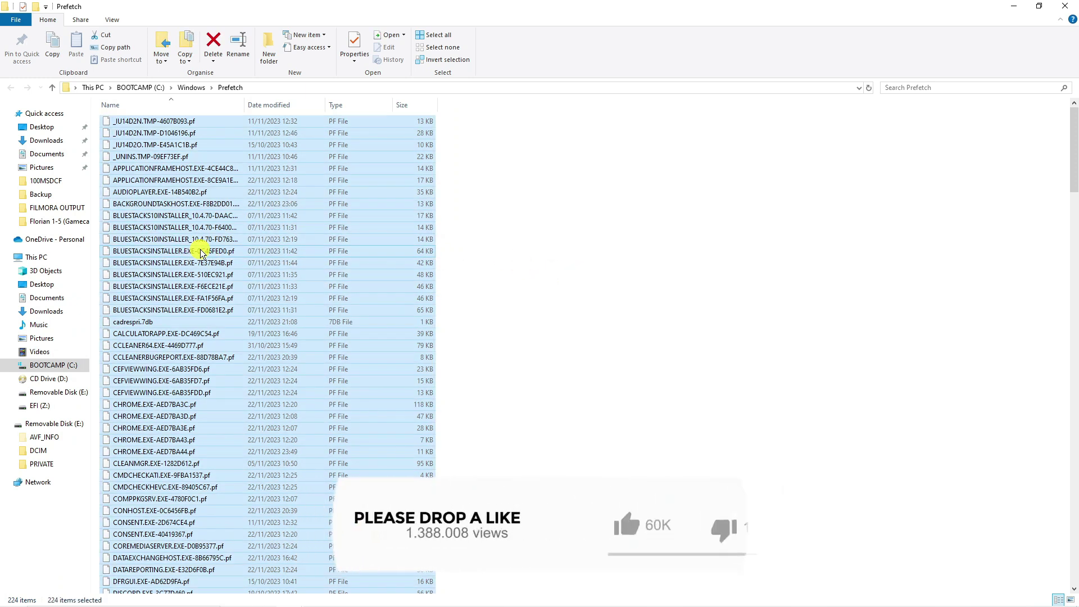
key("Delete")
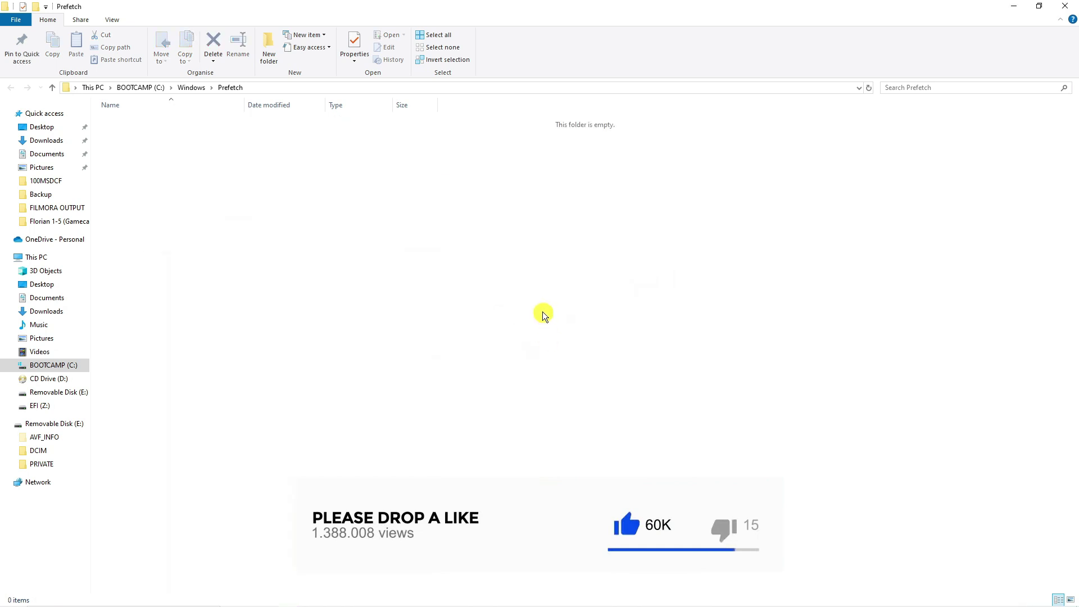
left_click(1064, 7)
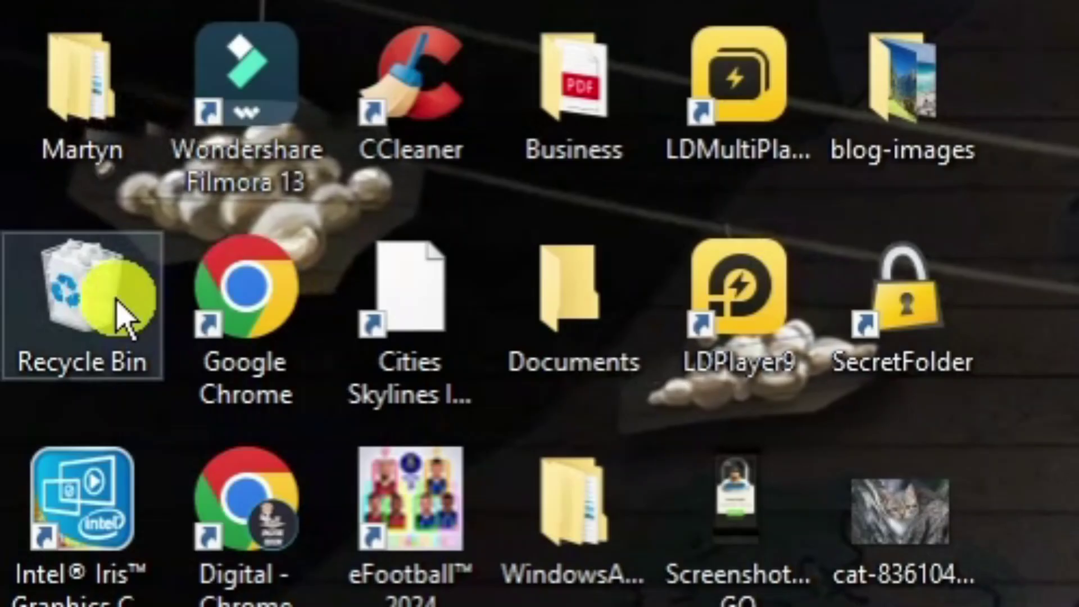
Step: Empty the Recycle Bin from its desktop icon and confirm permanent deletion
right_click(32, 133)
left_click(278, 405)
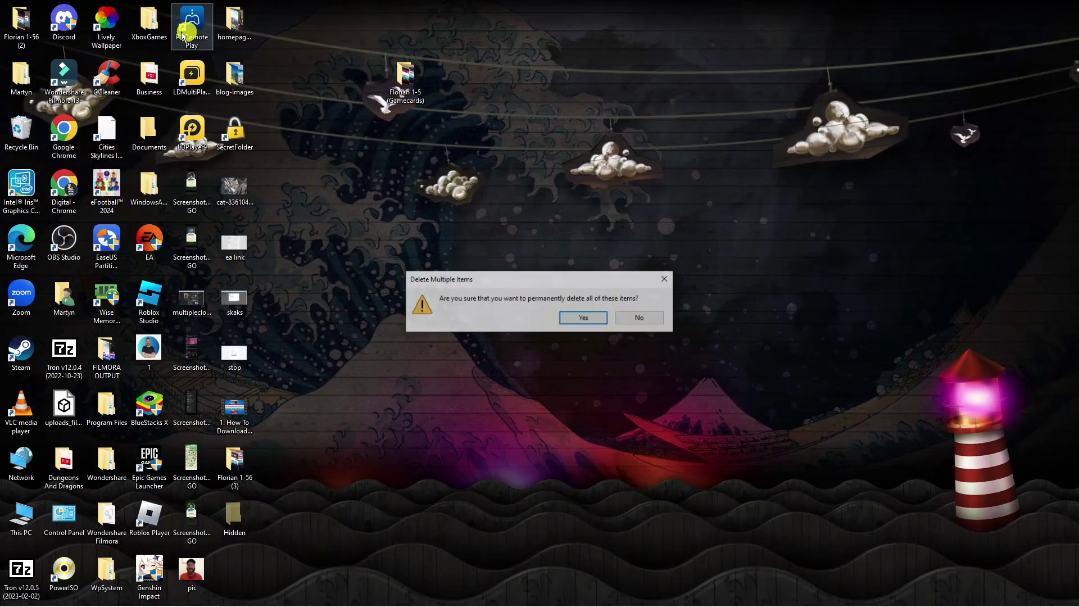
left_click(583, 313)
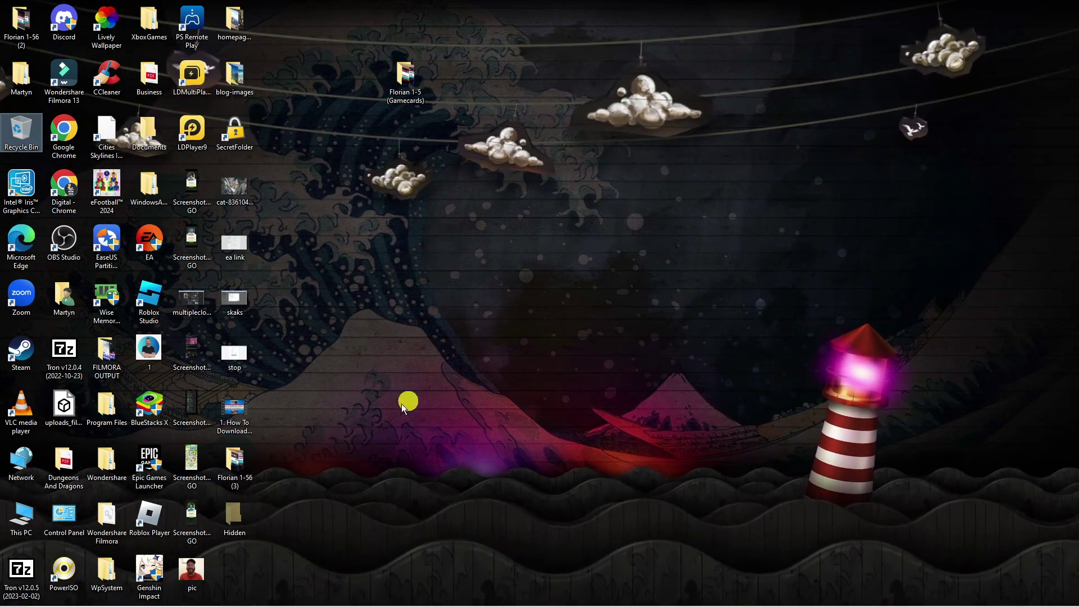
Step: Use Run with 'temp' to open the Windows Temp folder listing 37 items
left_click(95, 590)
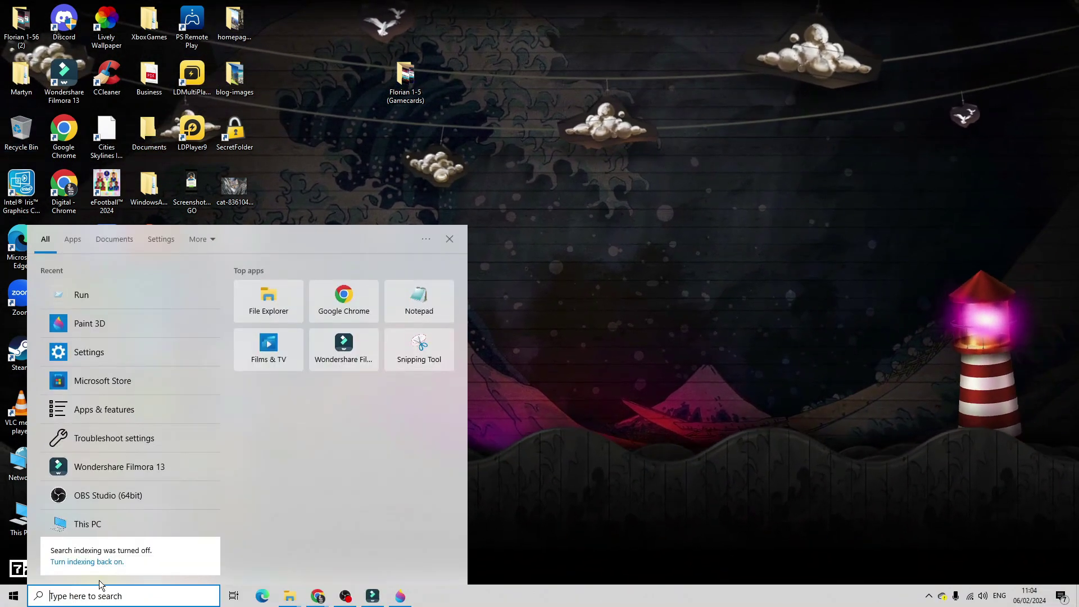
type("run")
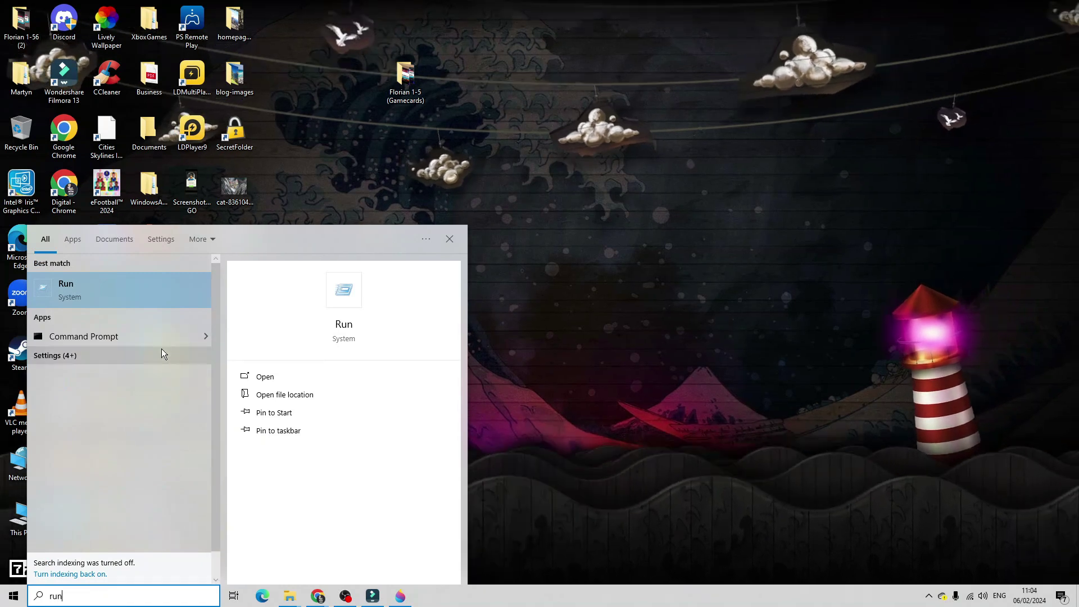
left_click(135, 299)
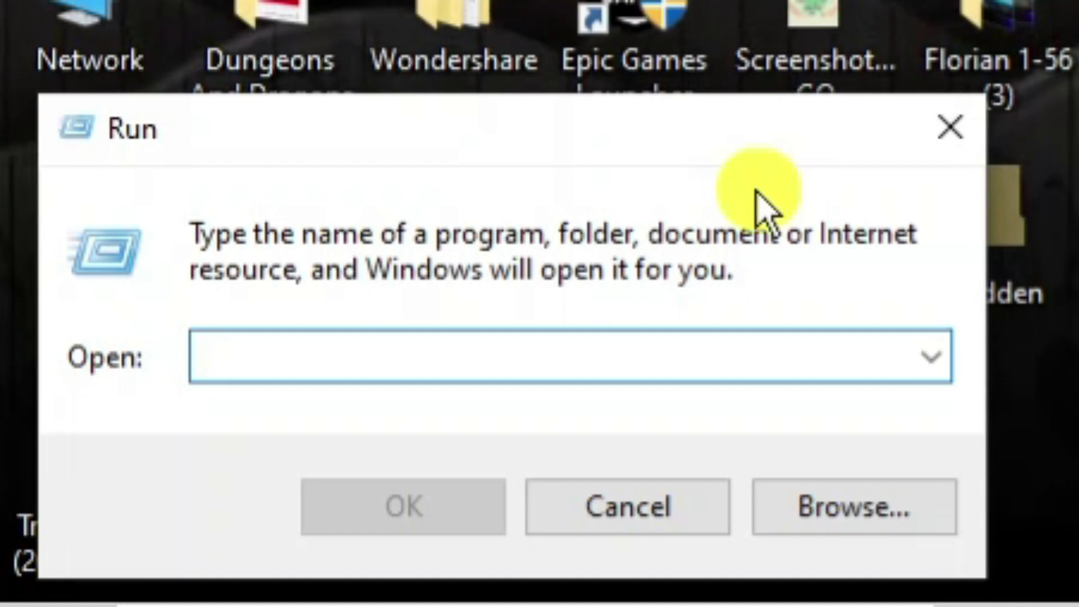
type("temp")
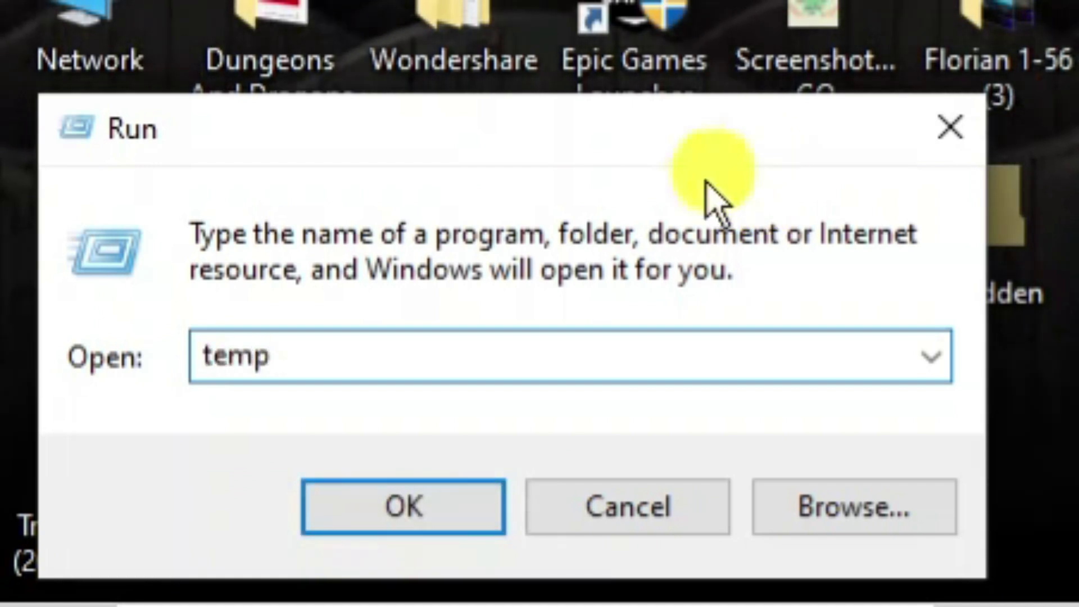
left_click(491, 505)
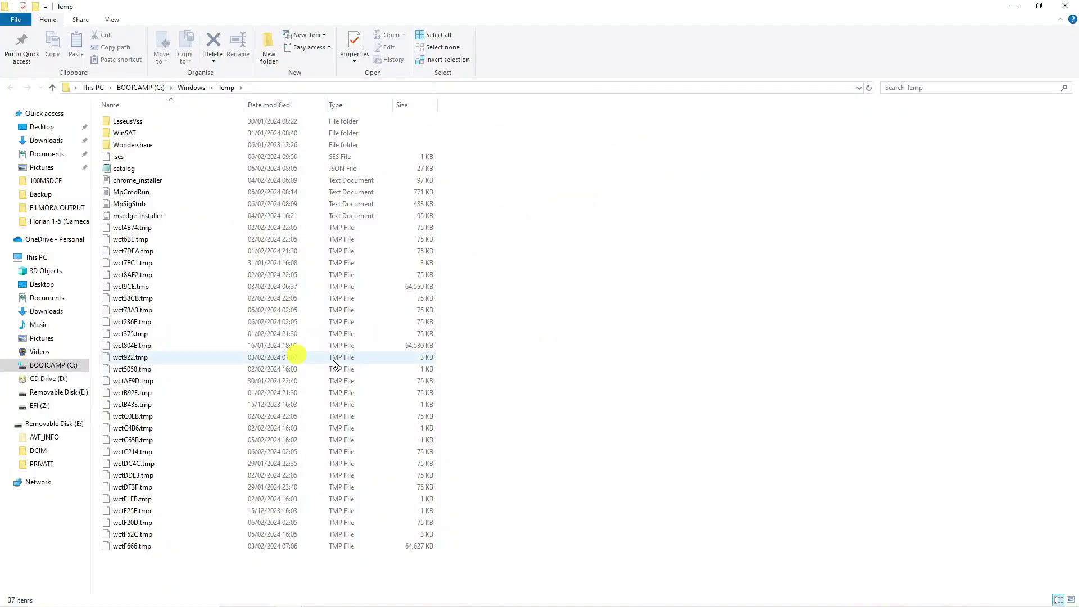
Step: Delete all 37 Temp items with admin permission, skip the in-use folder, and close Explorer
left_click(362, 298)
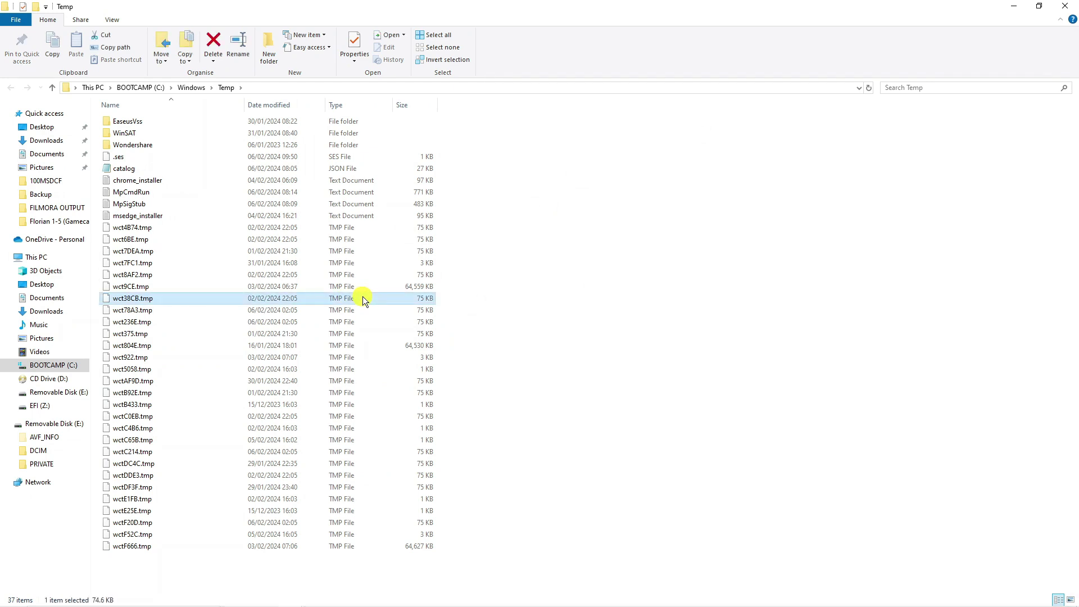
key("ctrl+a")
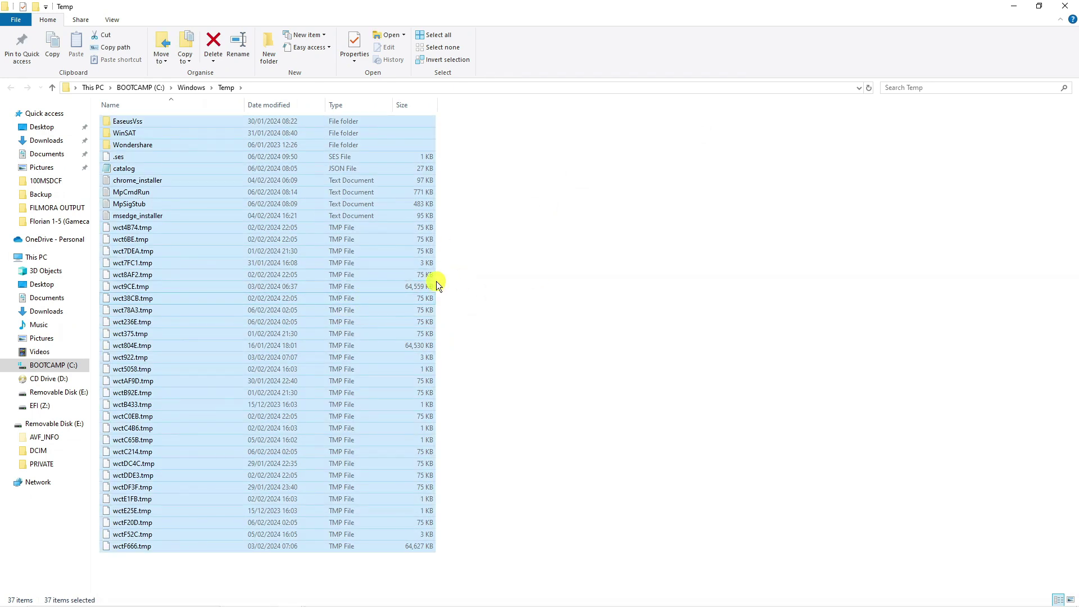
key("Delete")
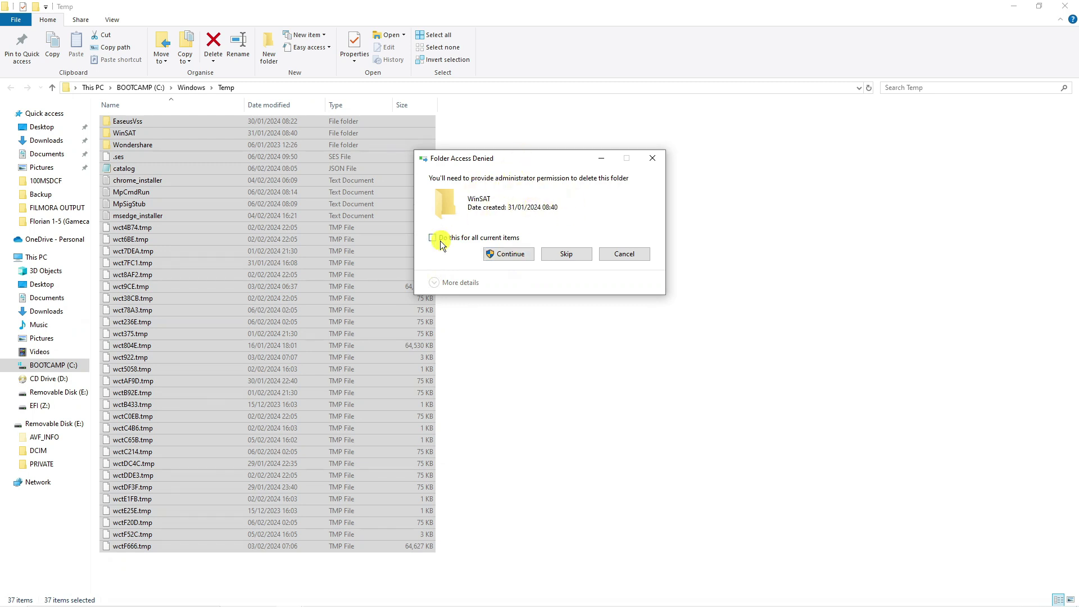
left_click(504, 258)
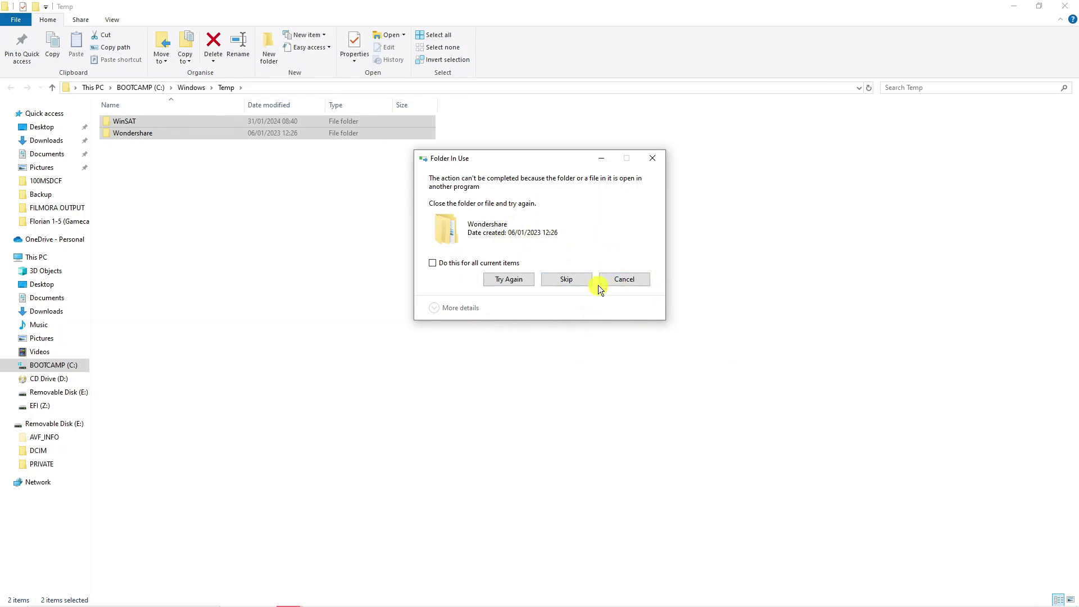
left_click(566, 279)
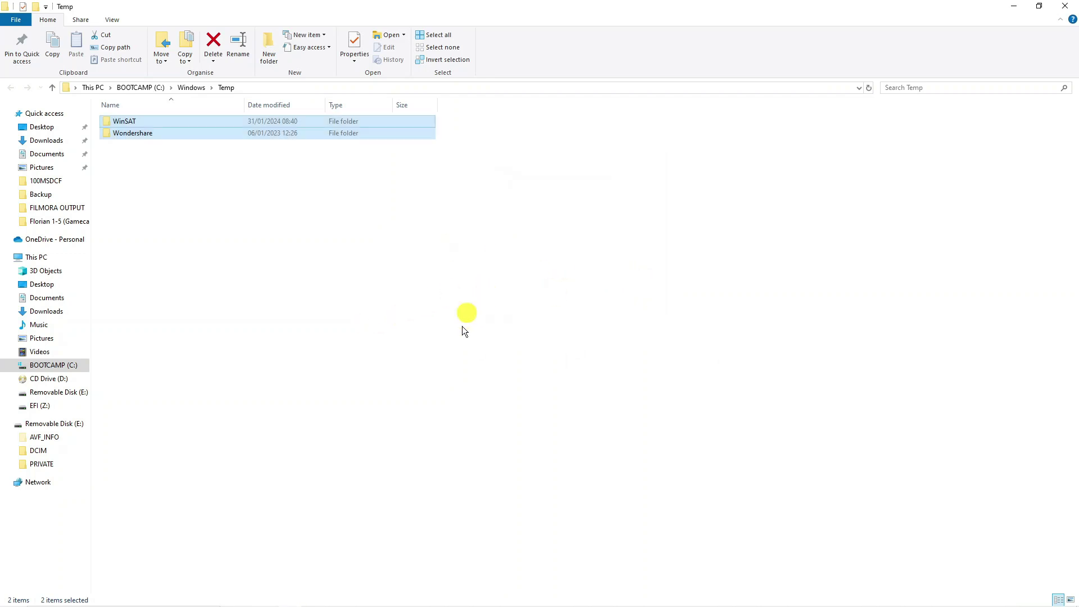
left_click(1069, 5)
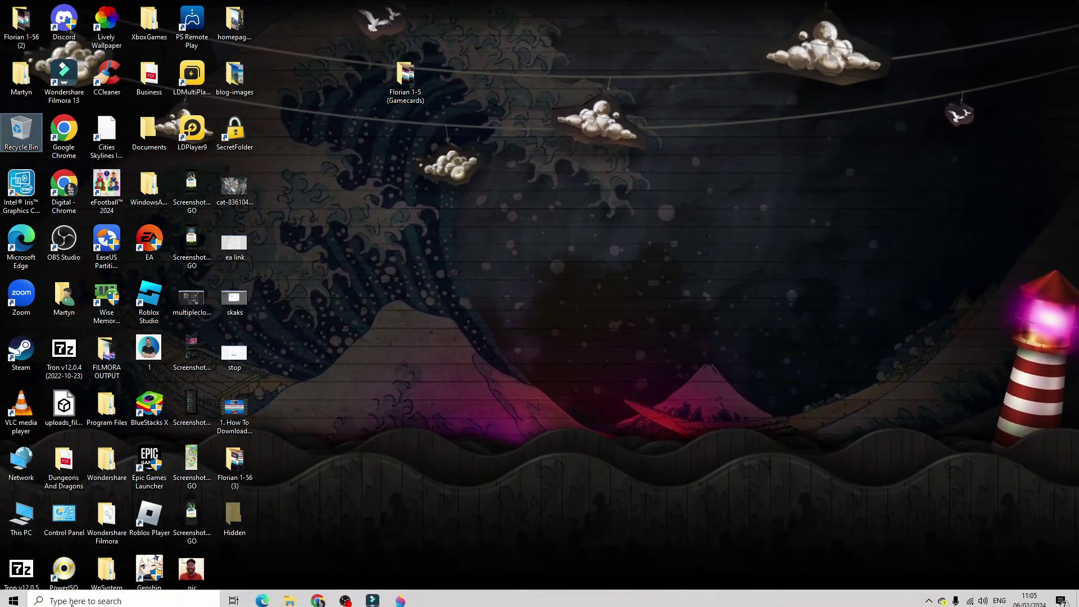
Step: Use Run with '%temp%' to open the user's Temp folder of 162 items
left_click(75, 596)
type("run")
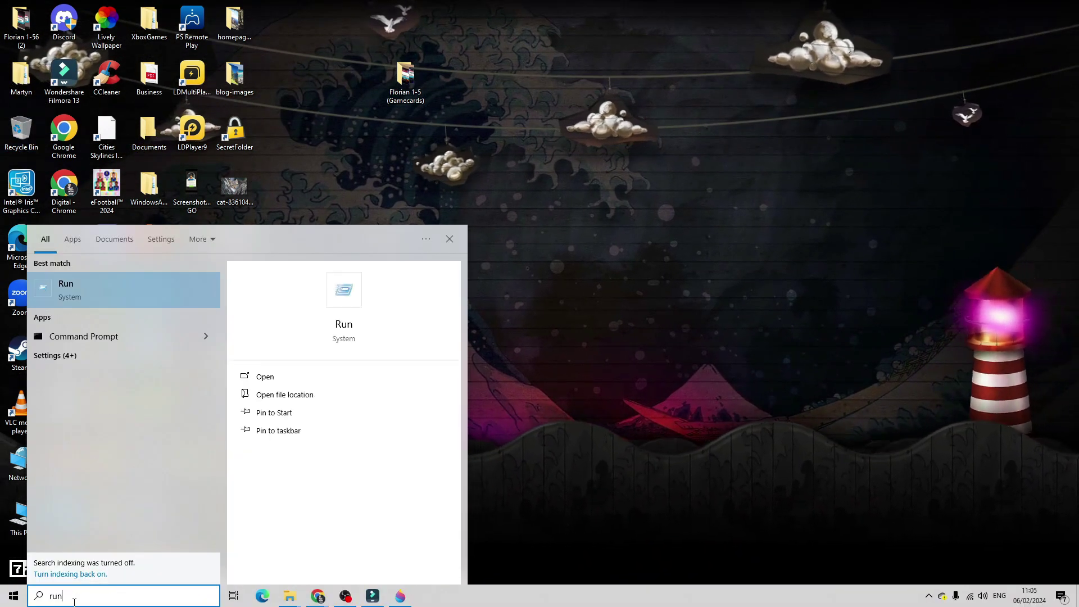
left_click(79, 289)
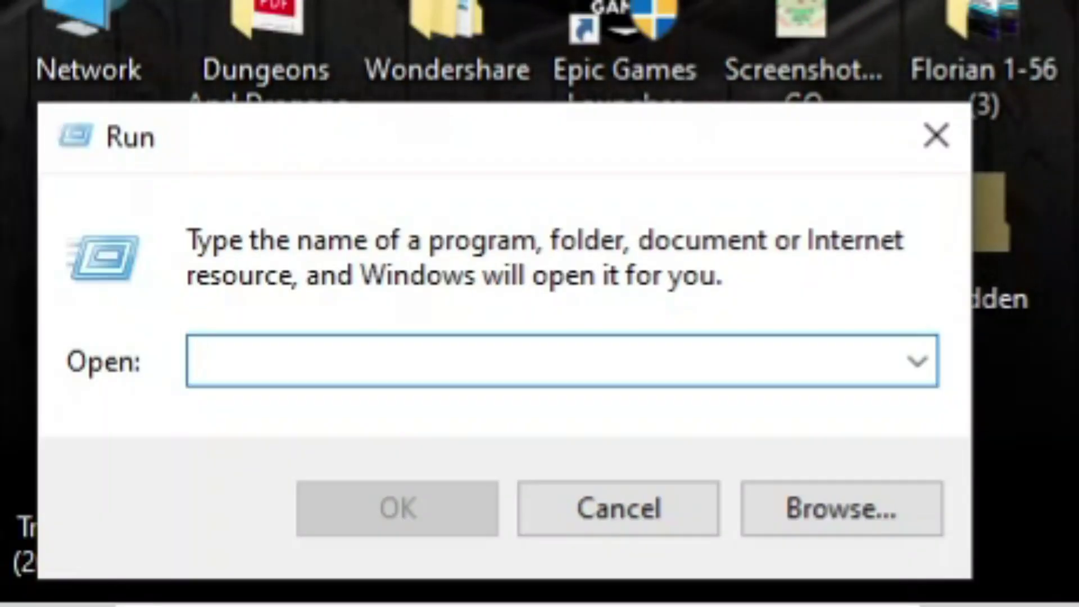
type("%")
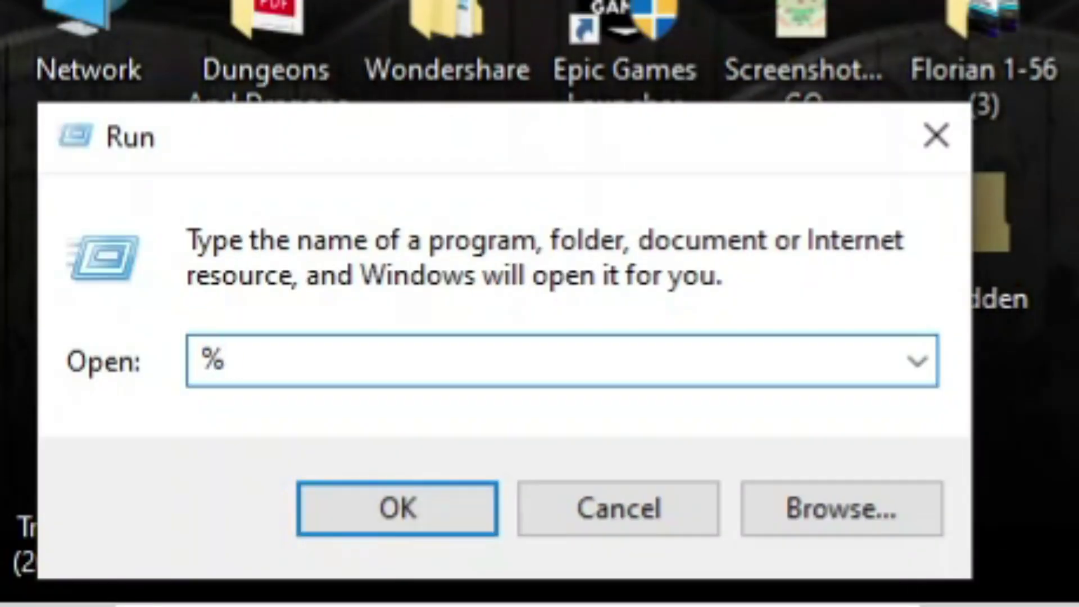
type("temp%")
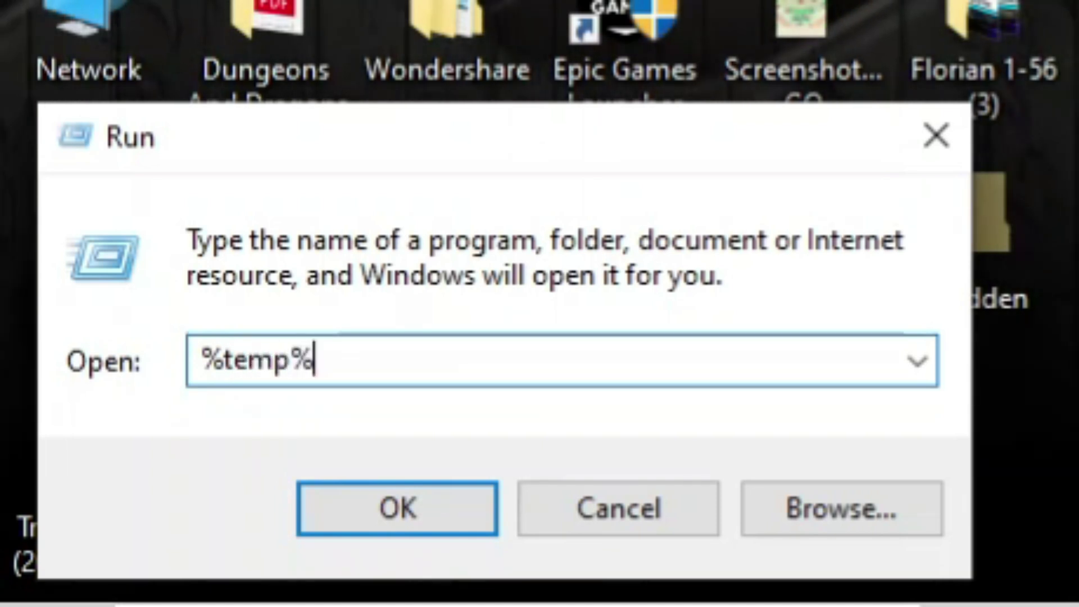
key("Return")
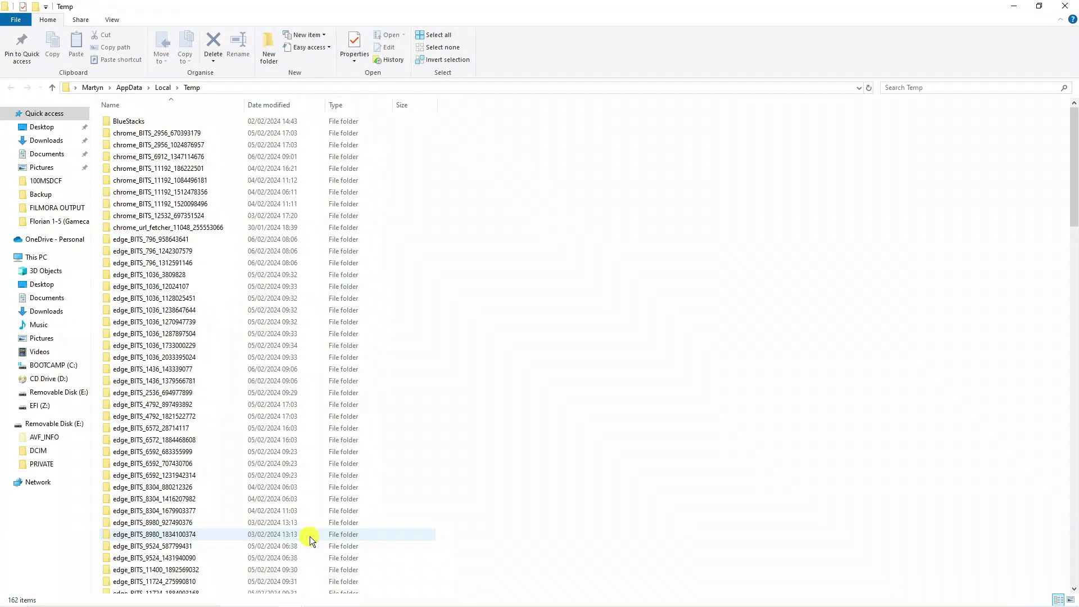
Step: Select all 162 items in %temp% and delete them
left_click(261, 225)
key("ctrl+a")
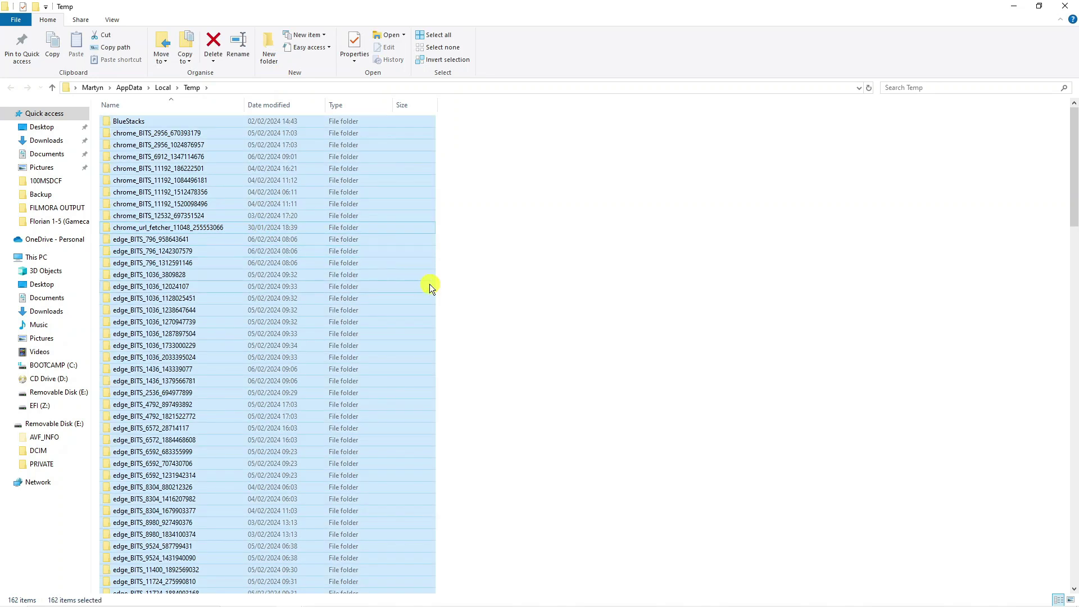
key("Delete")
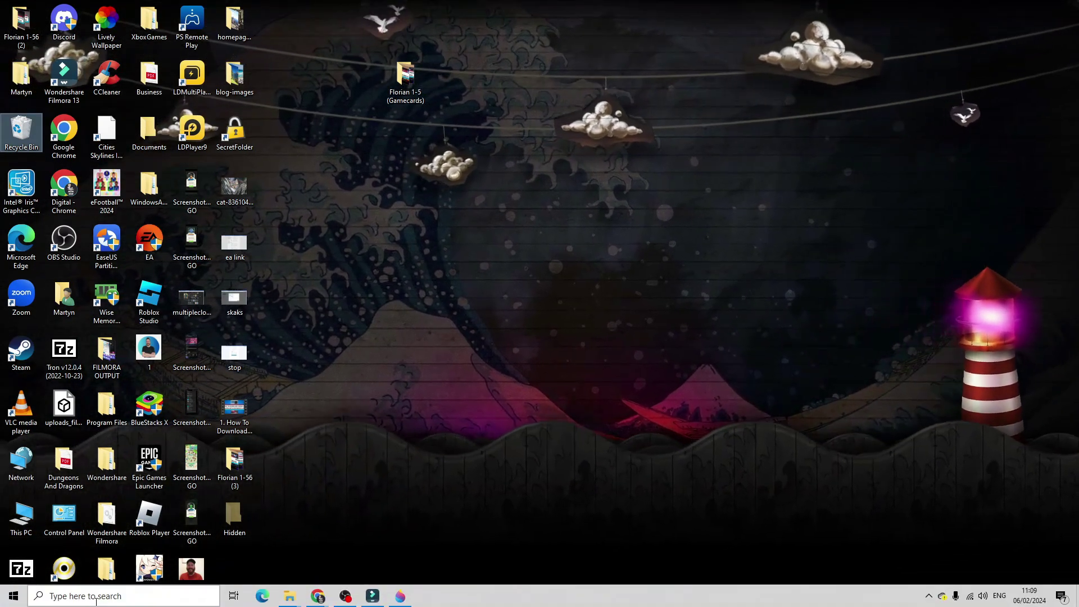
Step: Search 'defrag' and launch Defragment and Optimise Drives, listing BOOTCAMP (C:)
left_click(109, 596)
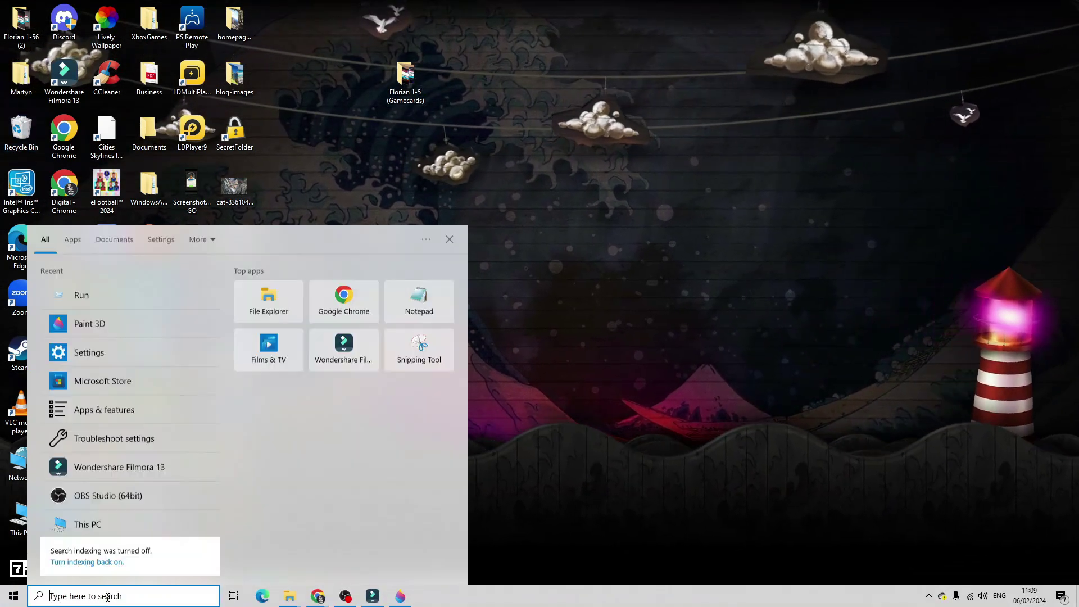
type("defrag")
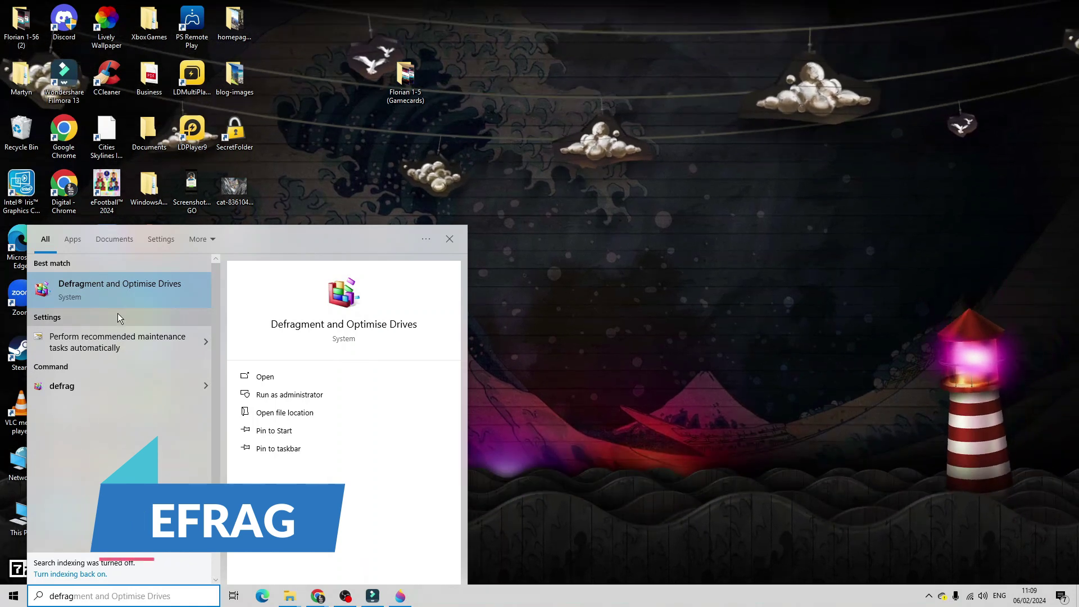
left_click(147, 289)
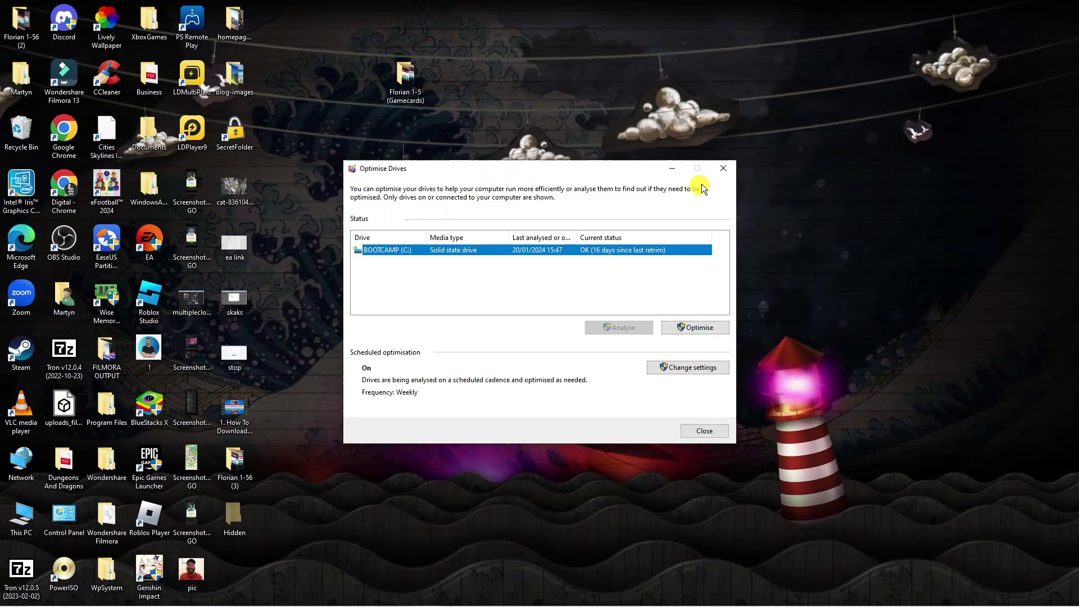
left_click(726, 168)
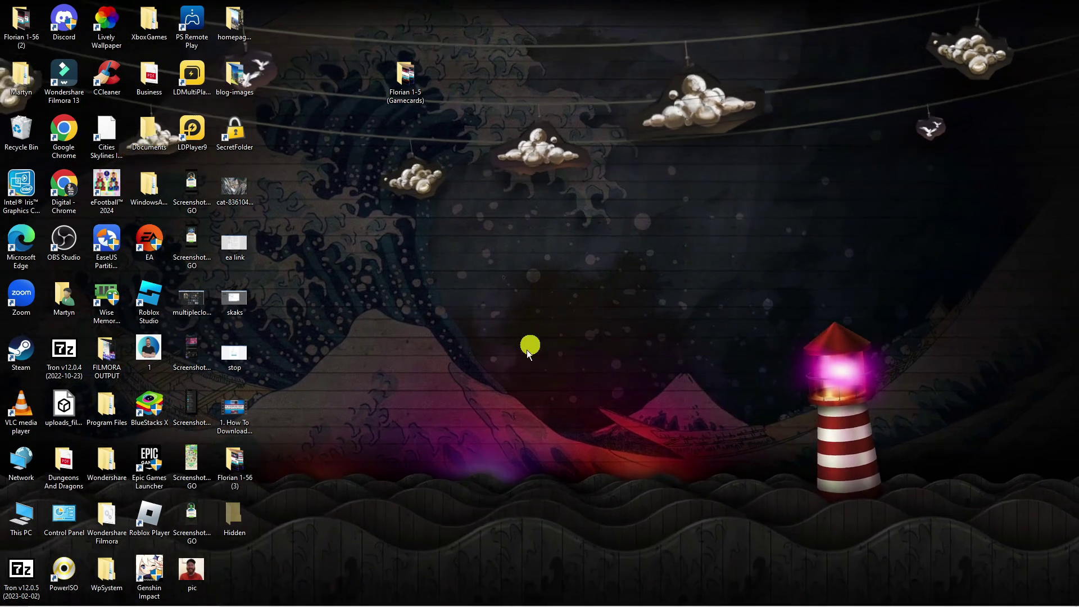